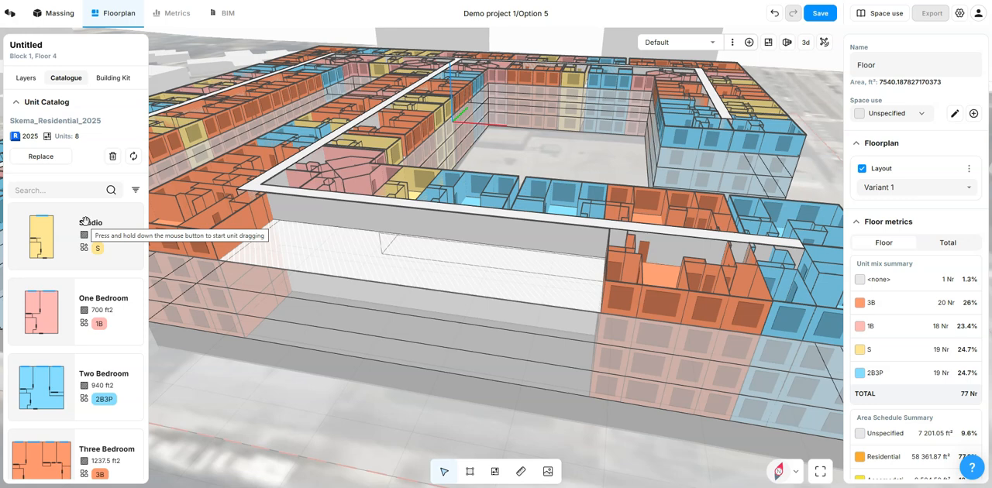
Step: Place a Studio unit from the catalogue in the empty floor strip, directly beside the three-bedroom unit
scroll(85, 222, "down", 5)
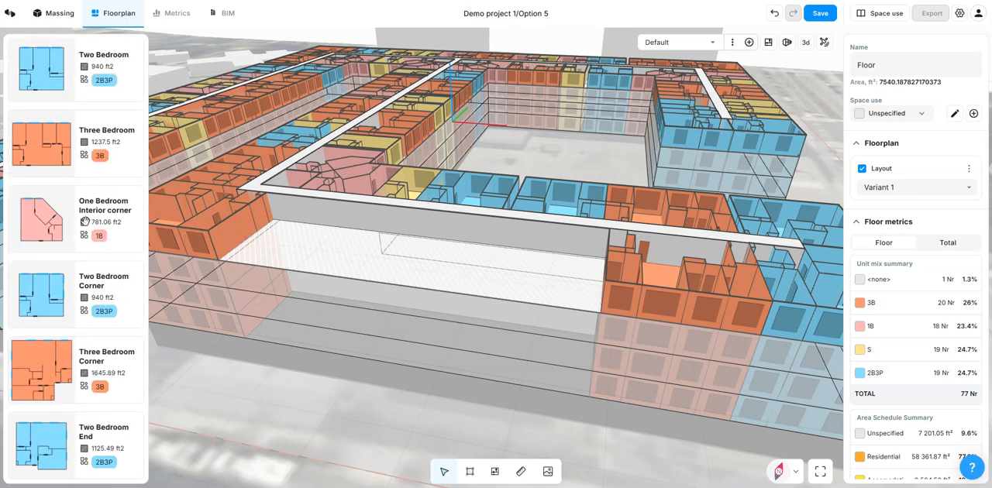
scroll(89, 267, "up", 5)
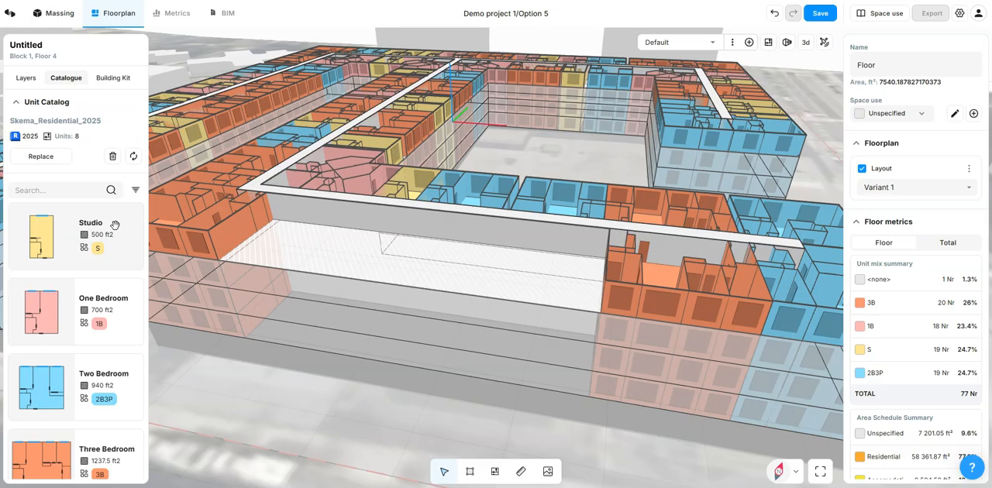
left_click_drag(122, 220, 612, 262)
left_click(403, 345)
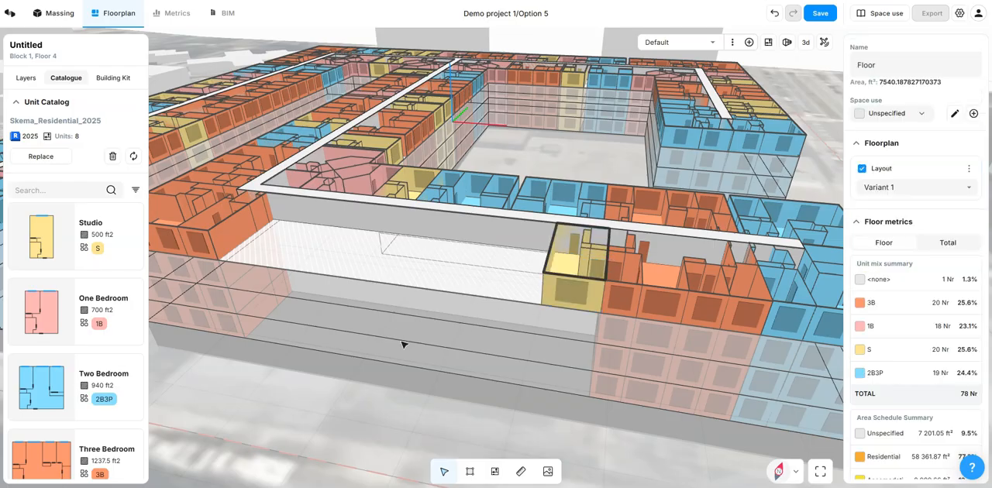
Step: Add a One Bedroom unit beside the new studio, followed by a Two Bedroom unit adjoining it
left_click_drag(101, 302, 563, 255)
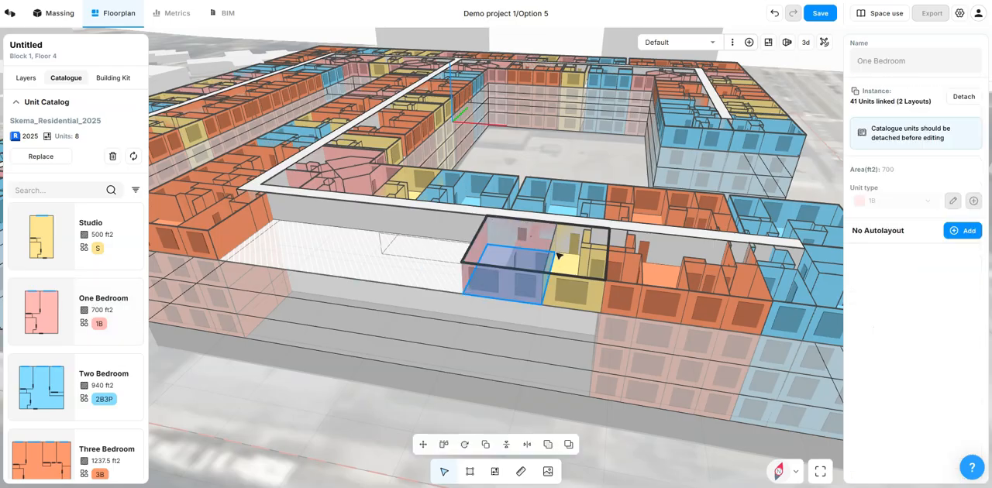
left_click_drag(107, 377, 491, 248)
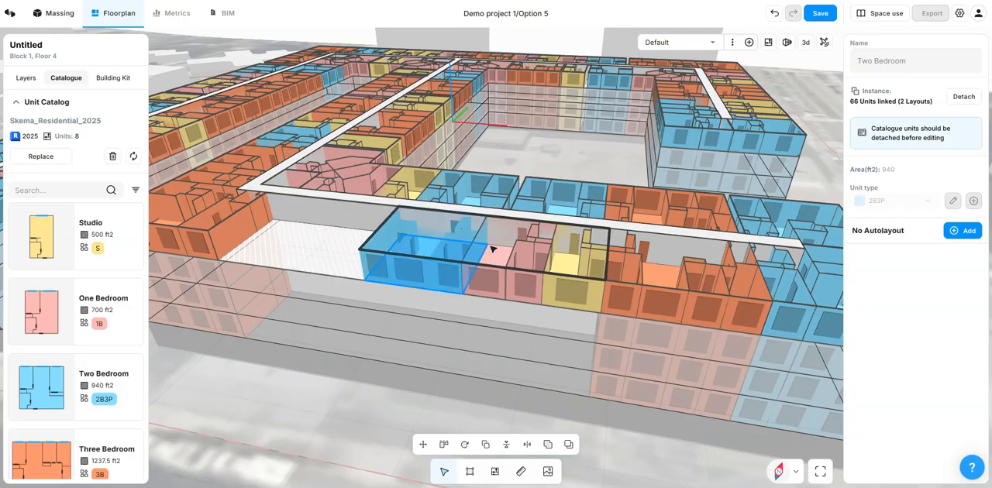
left_click(372, 376)
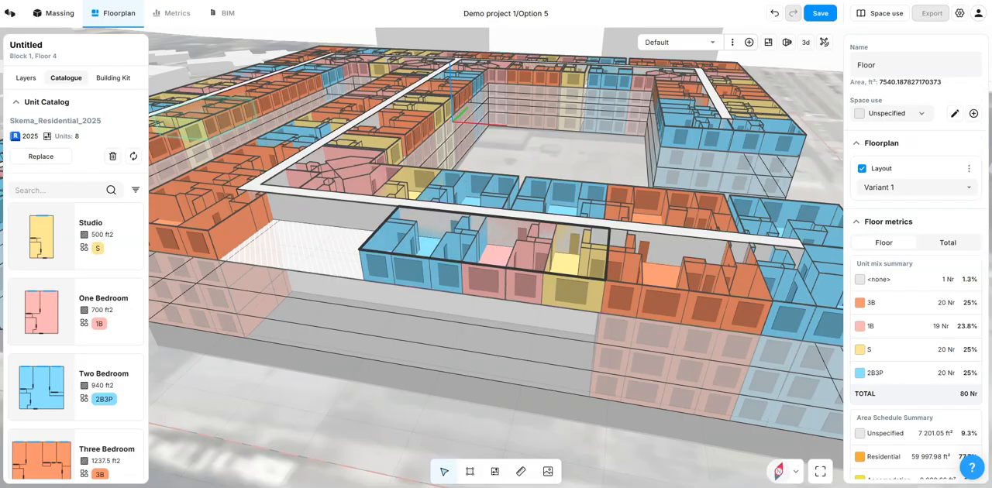
Step: Move the new Two Bedroom unit to the far end of the empty strip, against the three-bedroom corner unit
middle_click_drag(464, 411, 440, 398)
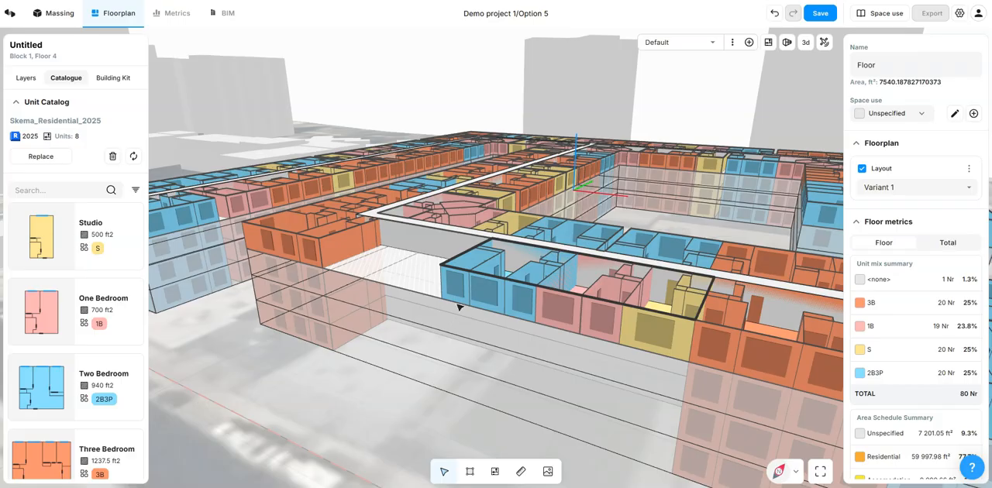
left_click_drag(473, 294, 447, 316)
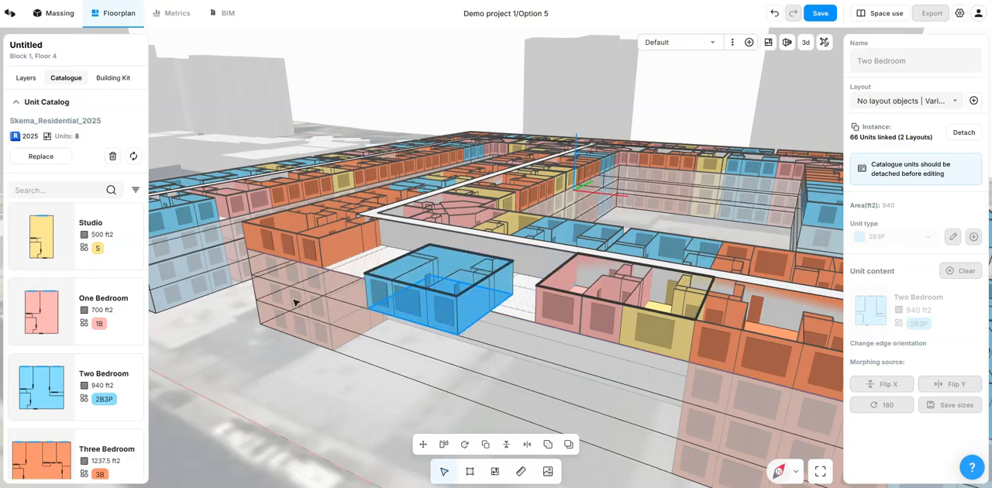
scroll(287, 290, "up", 2)
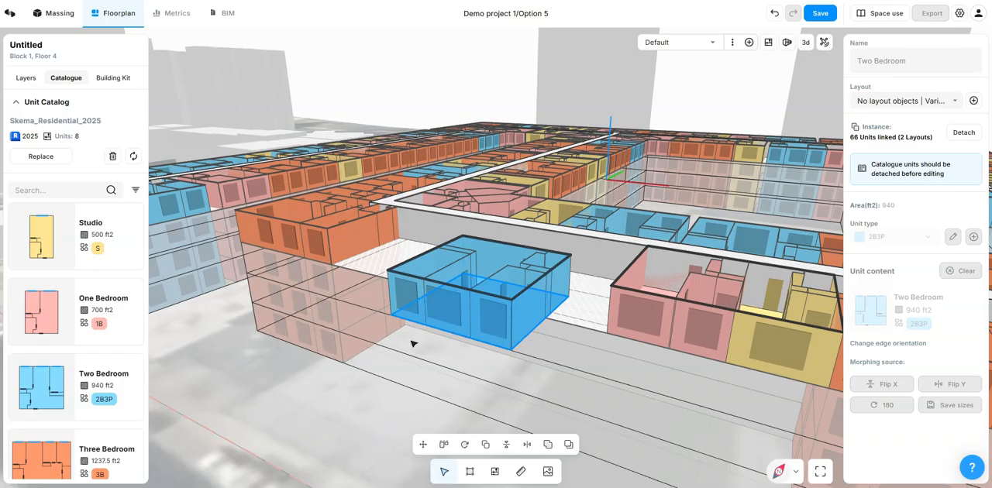
scroll(396, 304, "up", 1)
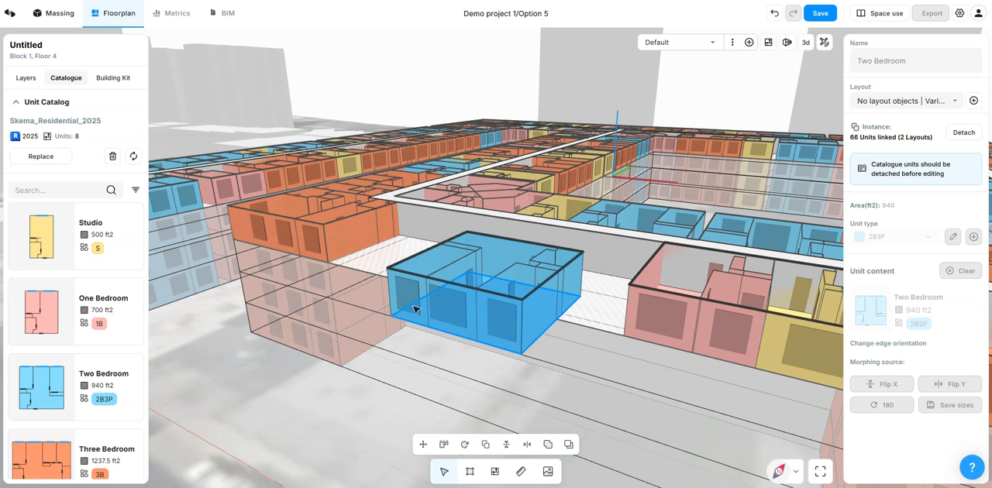
left_click_drag(409, 310, 349, 264)
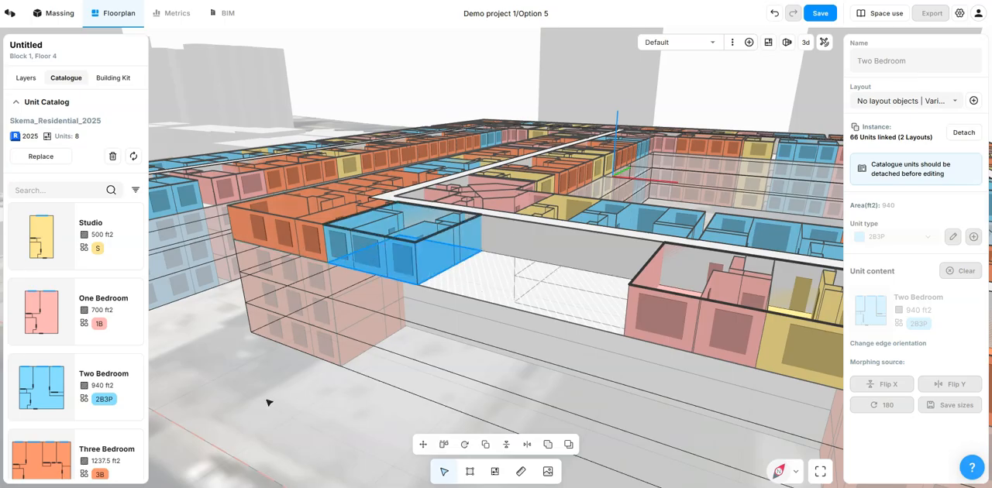
Step: Delete the One Bedroom unit placed next to the new studio
scroll(347, 349, "down", 3)
scroll(347, 349, "down", 1)
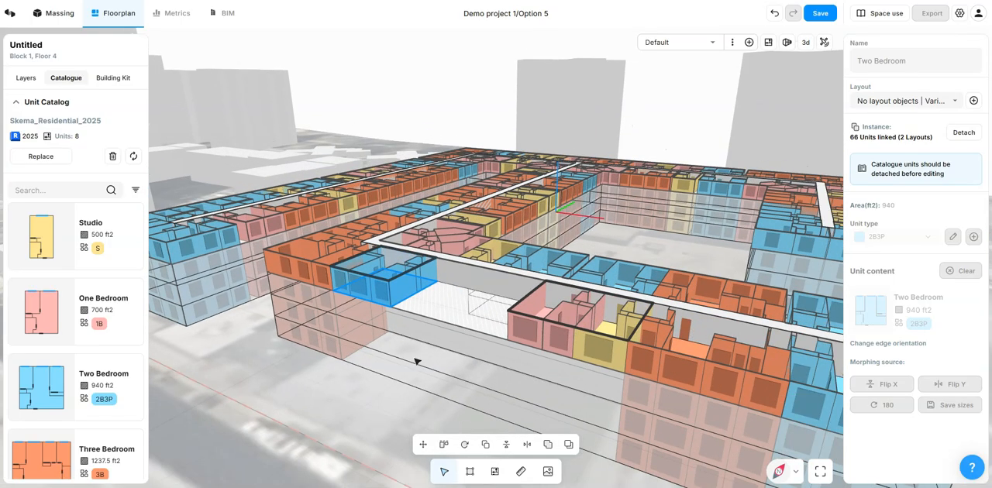
middle_click_drag(417, 358, 430, 359)
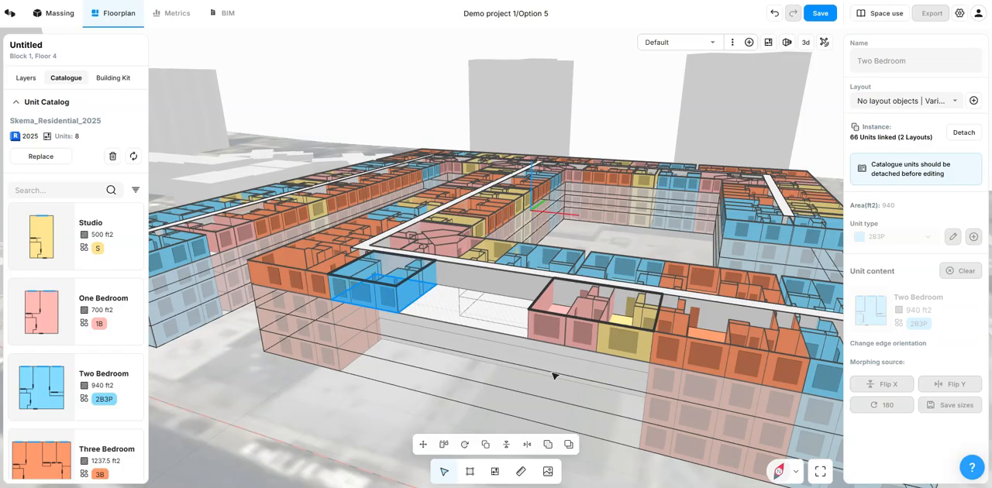
left_click(572, 335)
key("Delete")
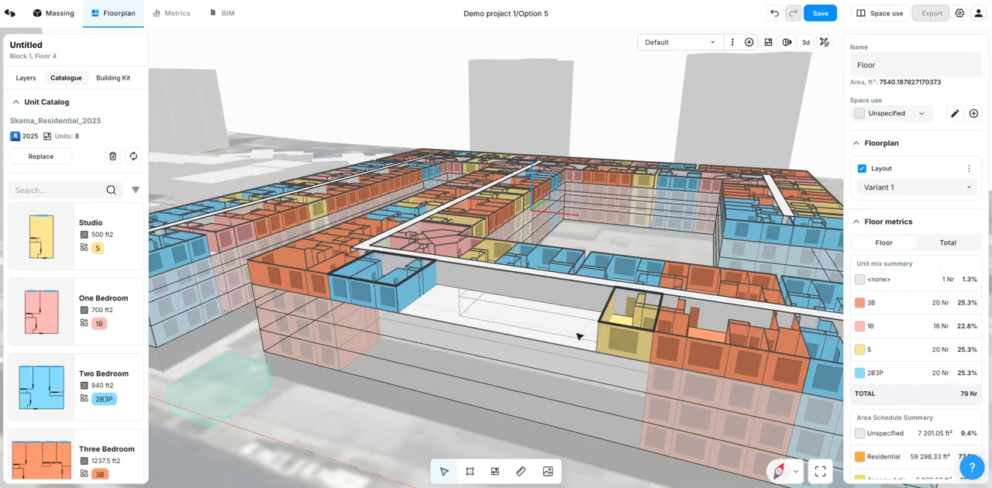
Step: Duplicate the new studio along the facade with Copies set to 4, spacing by its own 16' 8" width from corner to corner
left_click(628, 333)
scroll(626, 353, "up", 3)
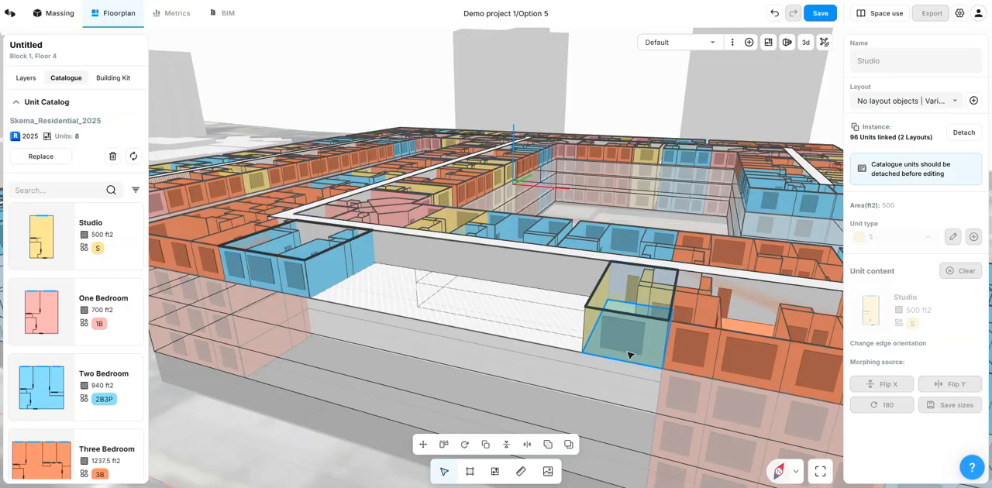
scroll(629, 354, "up", 1)
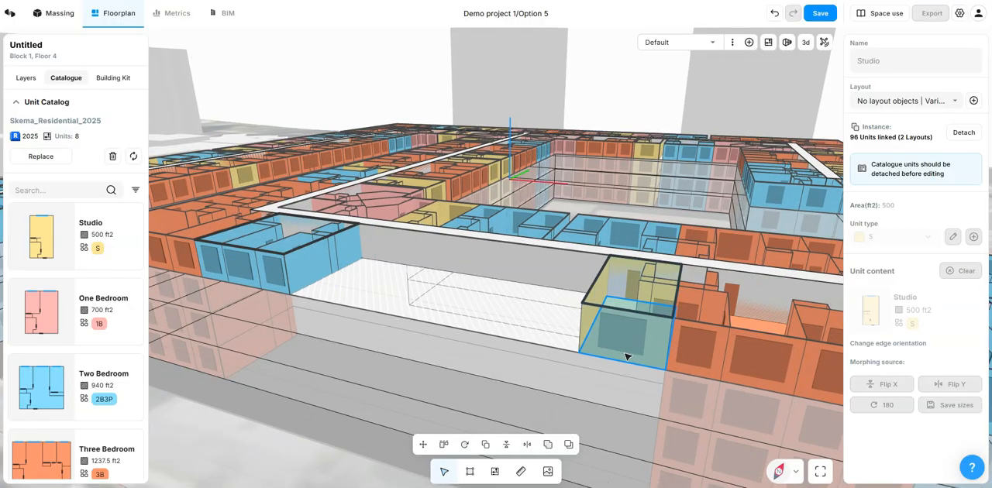
scroll(628, 357, "up", 1)
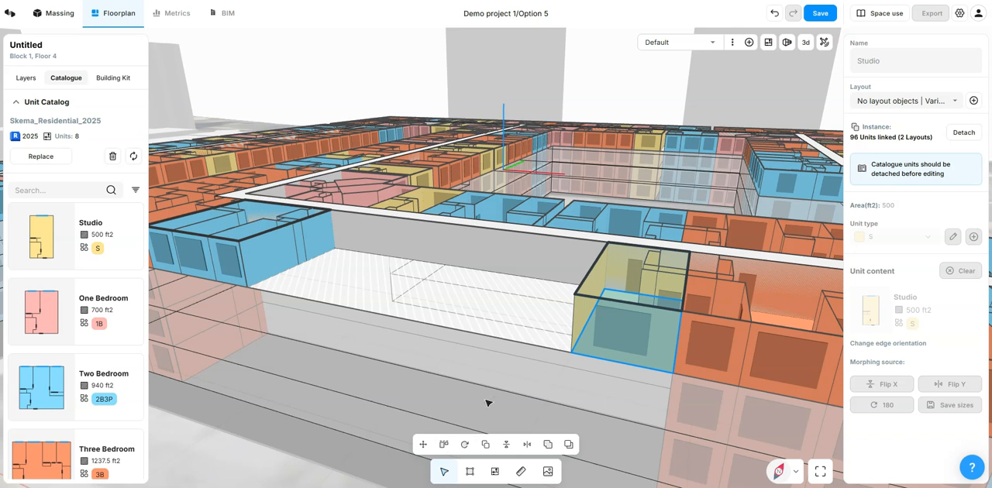
left_click(484, 445)
left_click(496, 444)
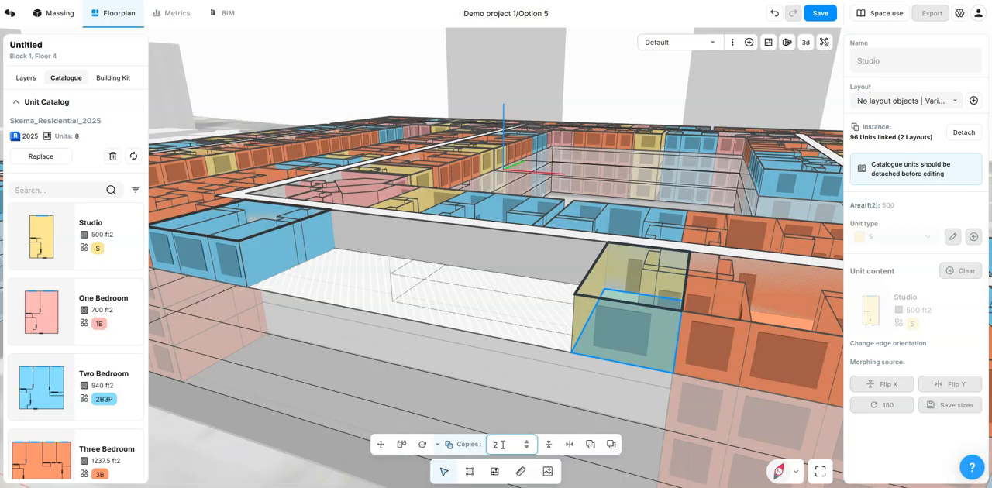
double_click(495, 444)
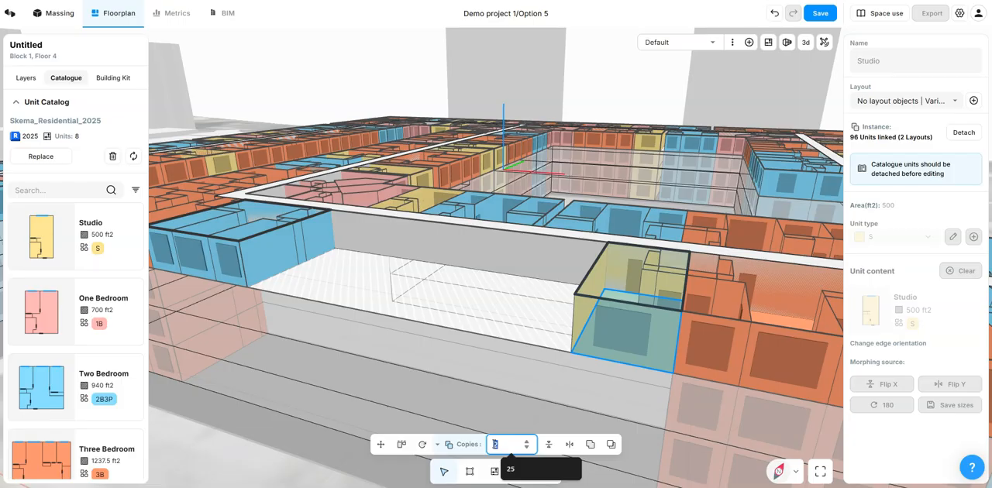
type("4")
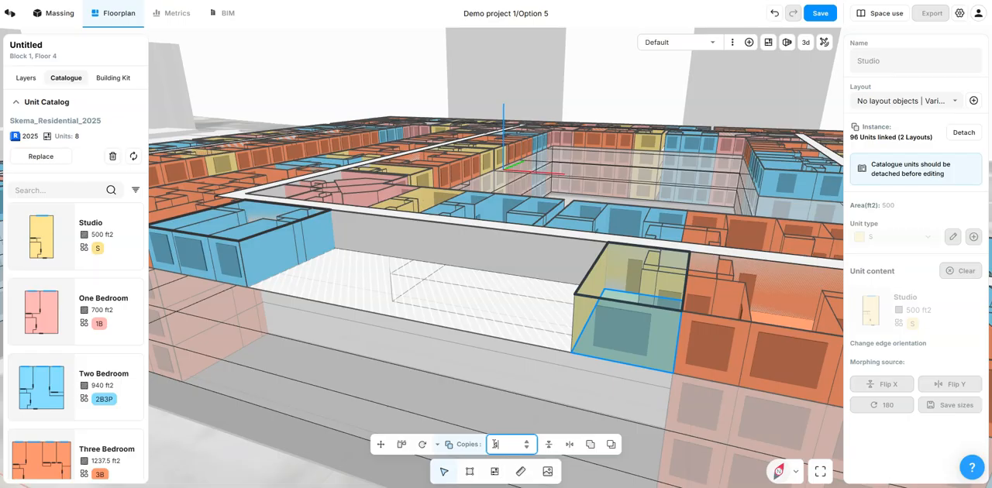
left_click(674, 374)
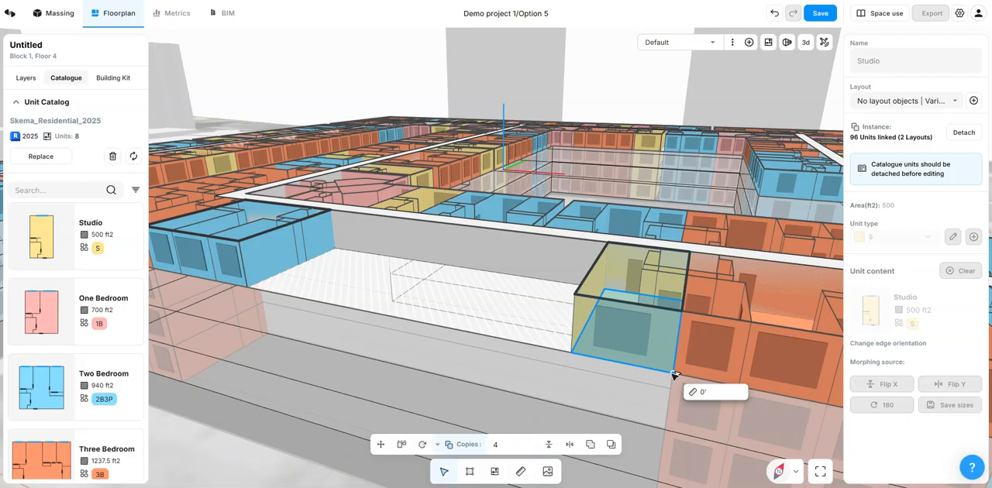
left_click(577, 354)
scroll(520, 369, "down", 3)
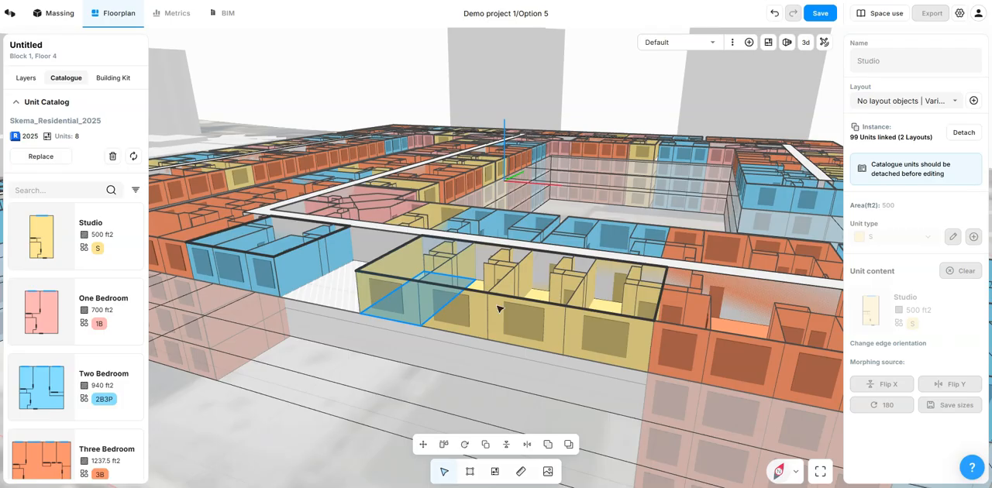
Step: In the 2D view, mirror the second studio from the empty gap with Flip horizontal
left_click(806, 44)
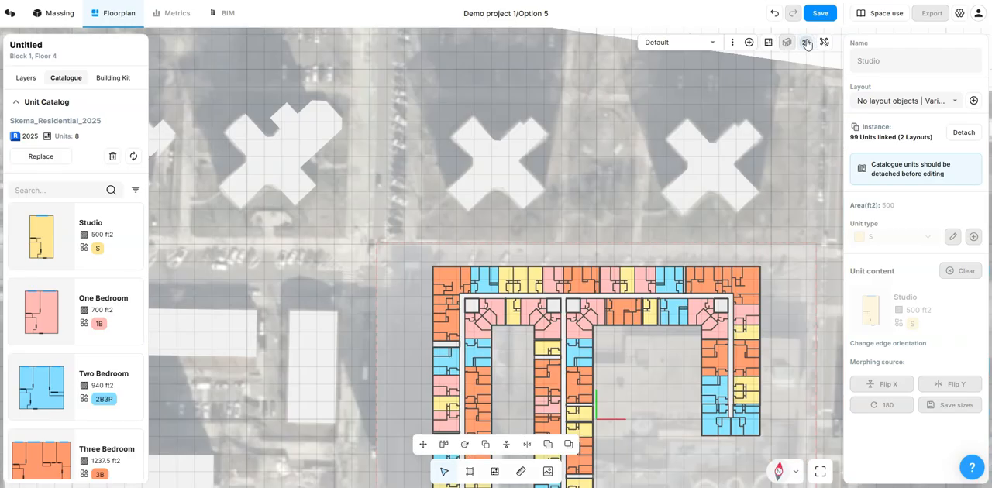
scroll(602, 89, "down", 3)
scroll(628, 297, "up", 10)
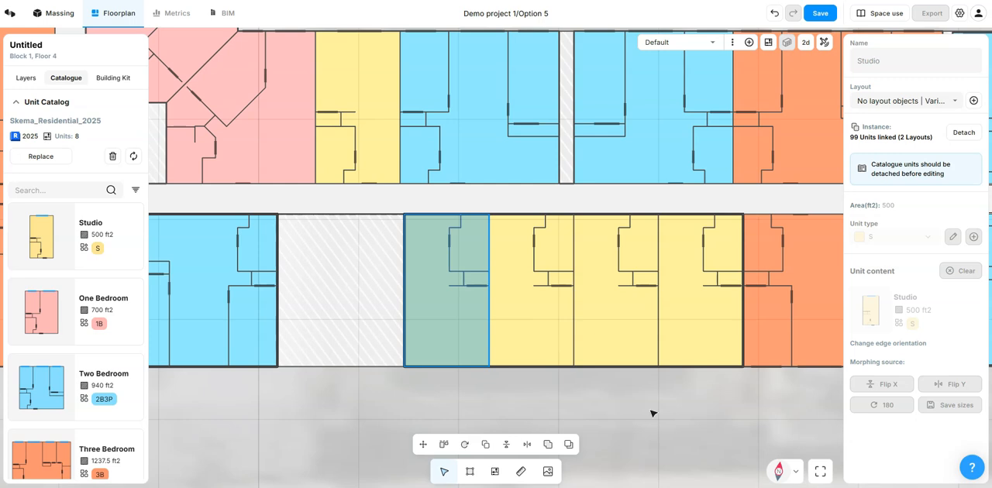
left_click(531, 332)
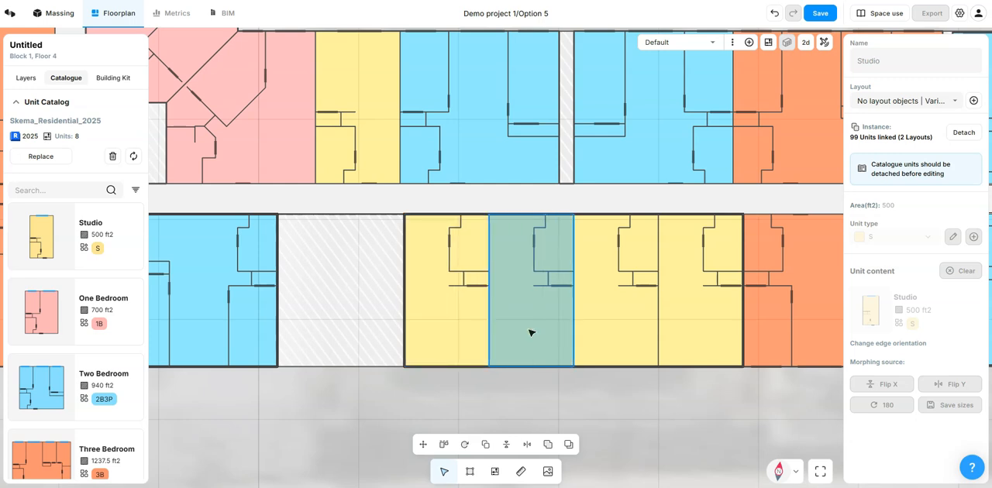
left_click(508, 446)
left_click(508, 447)
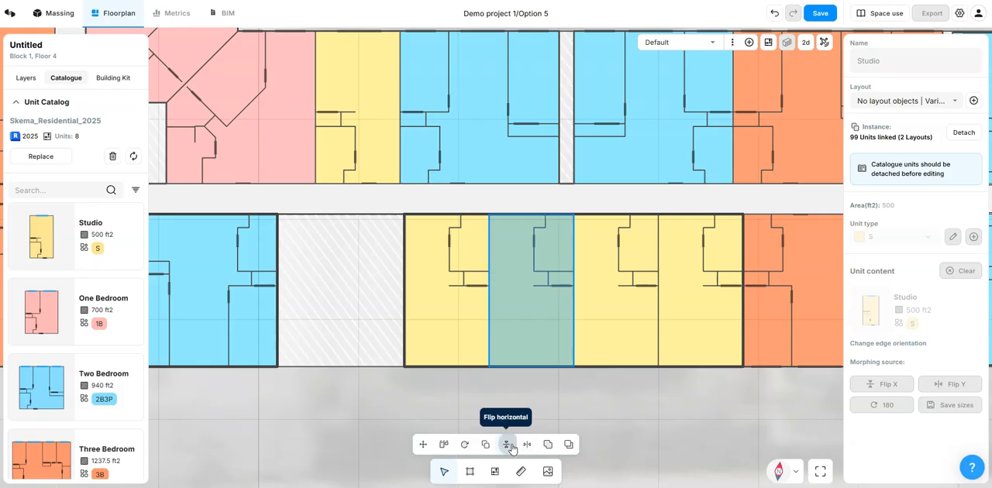
left_click(526, 447)
left_click(526, 446)
left_click(508, 446)
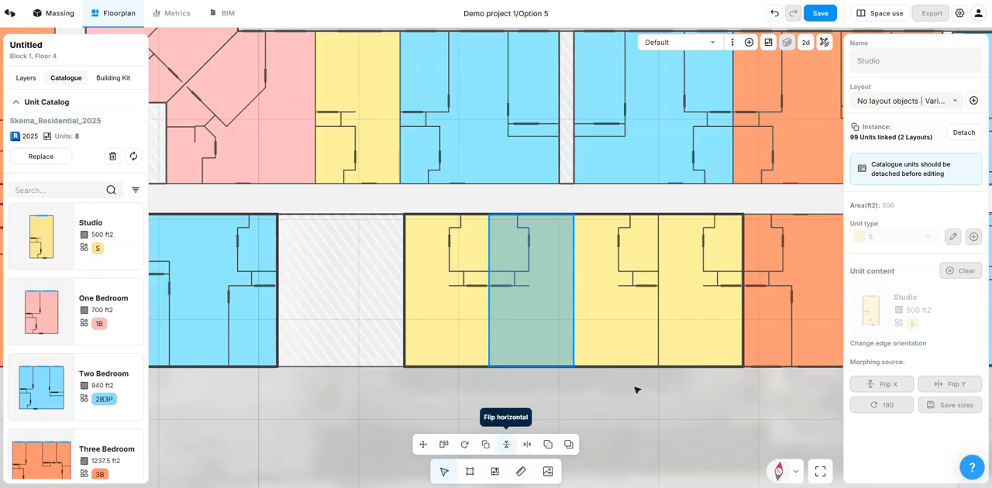
Step: Mirror the studio adjoining the three-bedroom unit with Flip horizontal and clear the selection
left_click(695, 328)
left_click(506, 444)
left_click(594, 391)
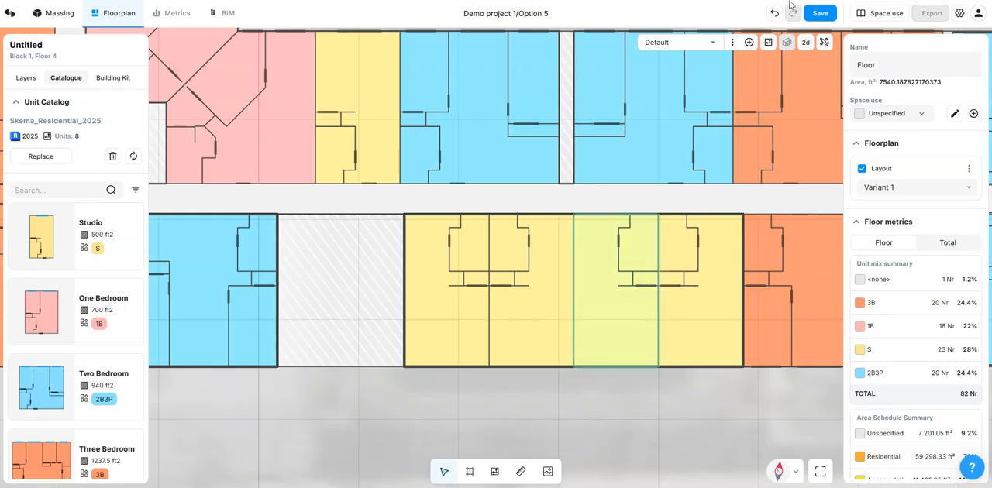
Step: Return to the 3D view and place a One Bedroom catalogue unit outside the building, in front of the remaining gap
left_click(805, 42)
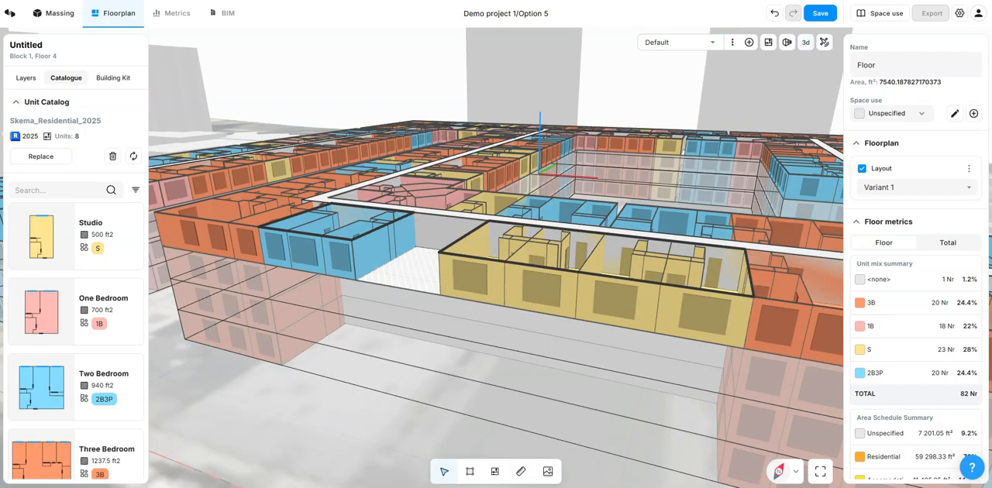
scroll(581, 347, "up", 3)
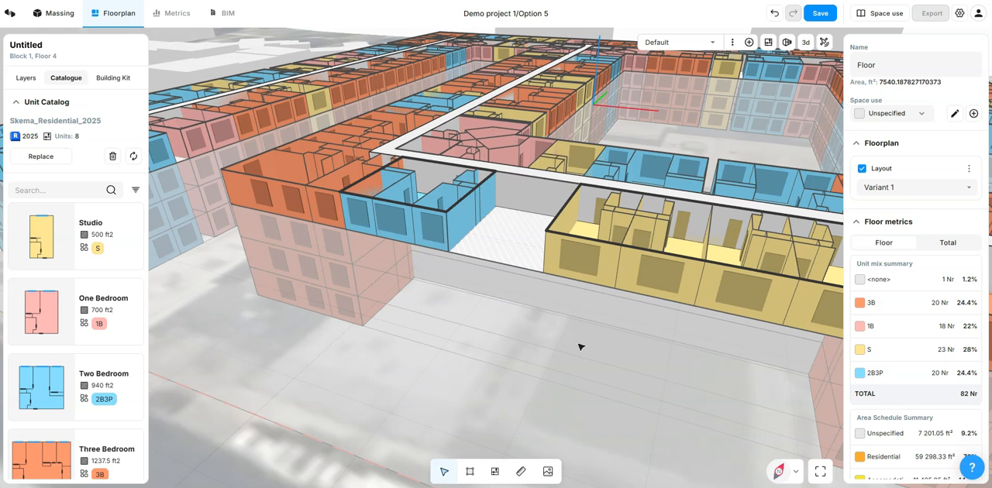
left_click(127, 305)
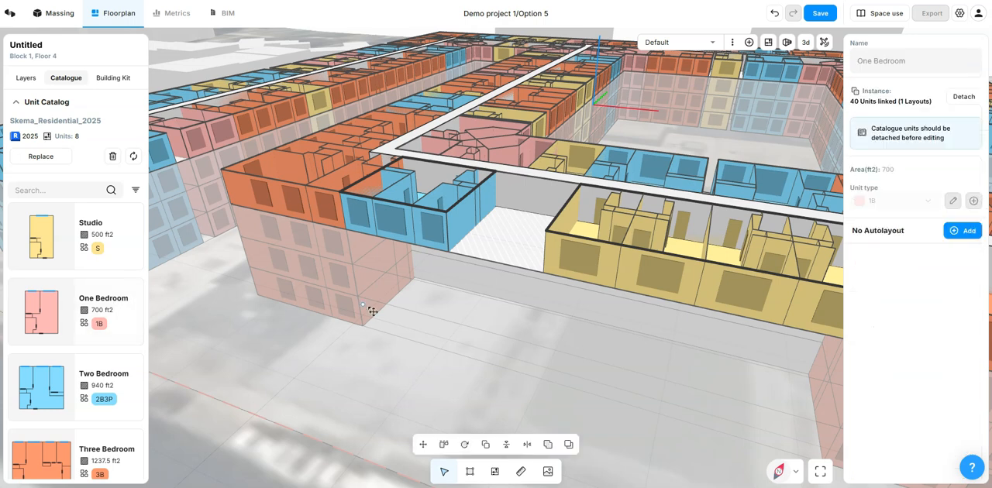
left_click(461, 330)
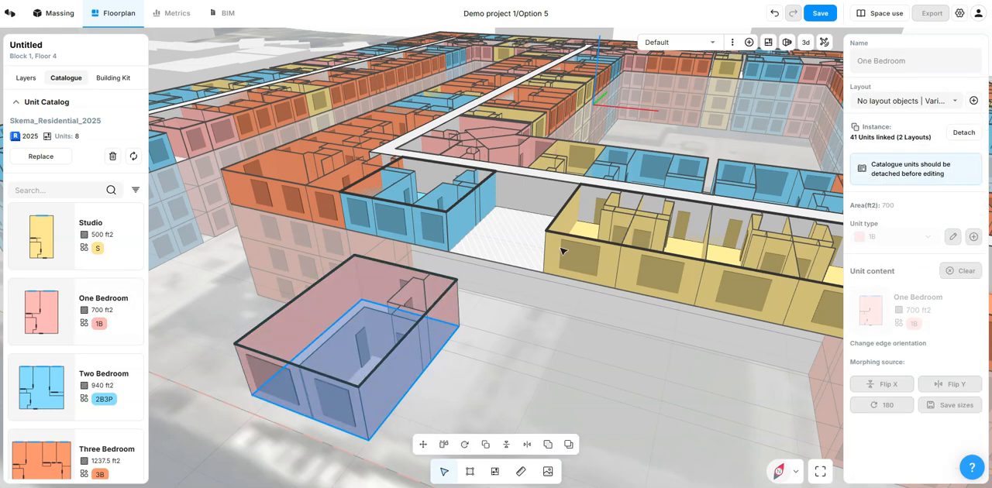
Step: In the 2D view, move the One Bedroom unit closer to the facade, just outside the remaining gap, and clear the selection
left_click(805, 42)
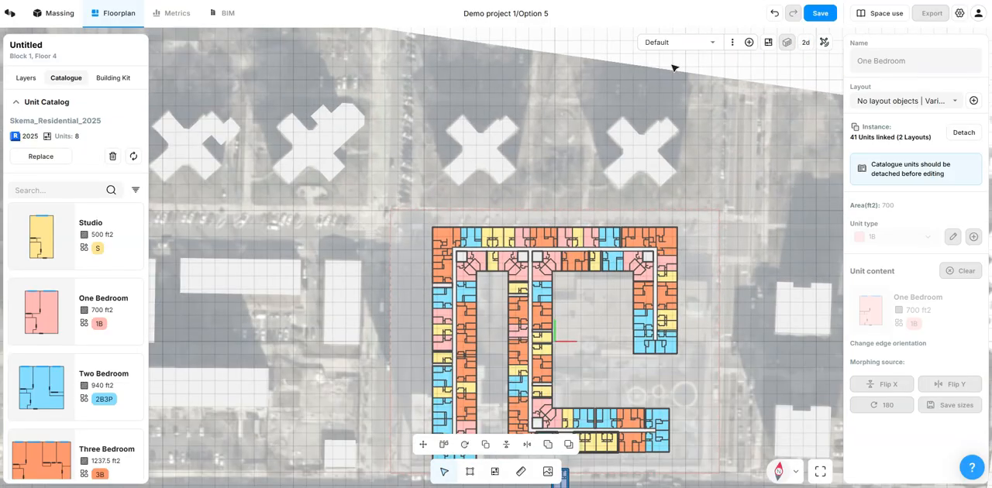
scroll(589, 333, "up", 10)
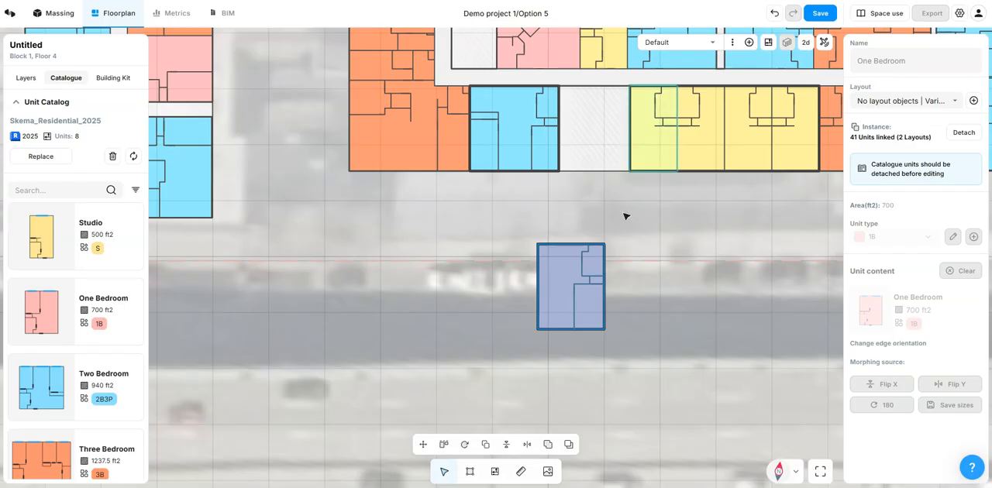
left_click_drag(593, 318, 602, 265)
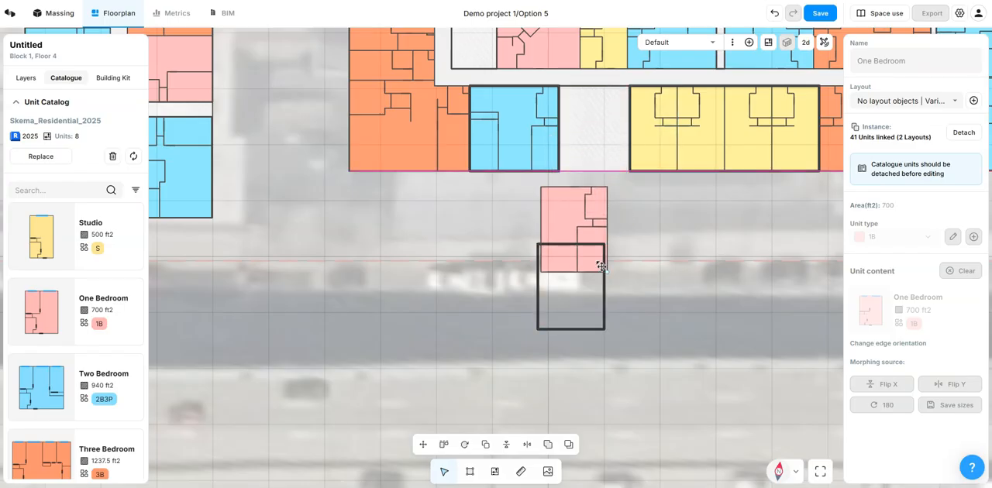
left_click(671, 199)
Step: Align the One Bedroom unit's outer corner with the facade corner of the first studio beside the gap, and return to the 3D view
scroll(672, 193, "up", 3)
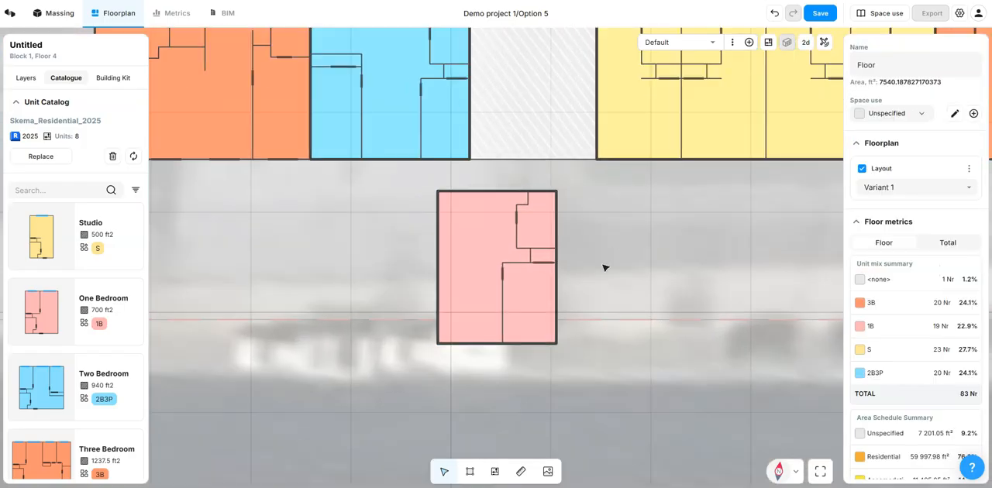
scroll(605, 268, "down", 2)
left_click(519, 270)
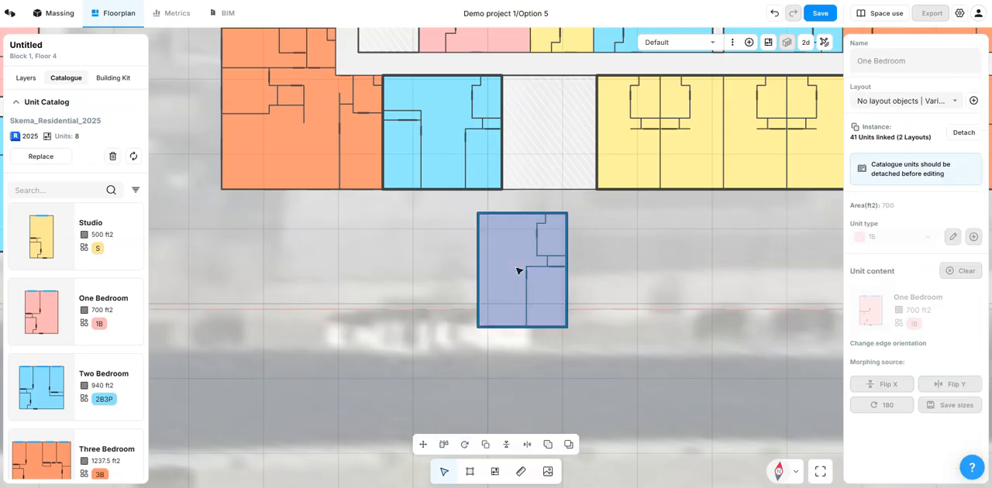
left_click(444, 446)
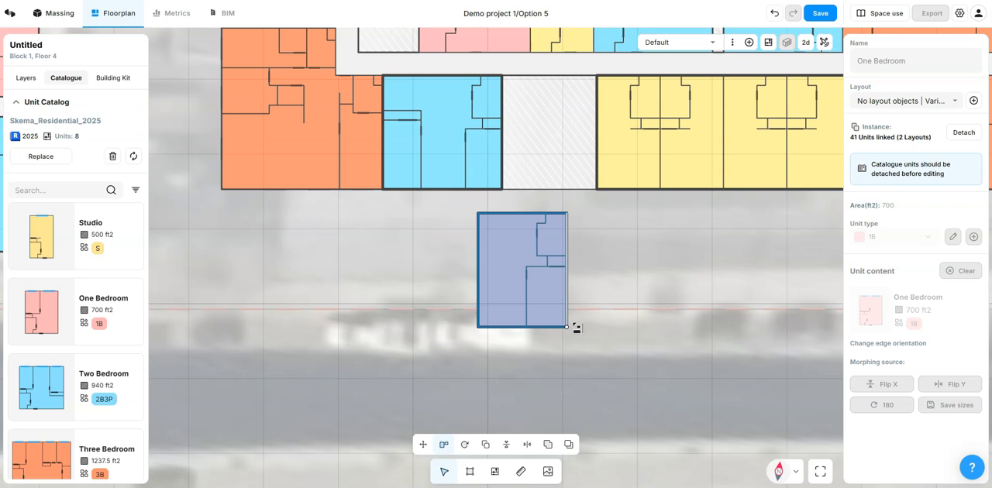
left_click(601, 187)
left_click(585, 232)
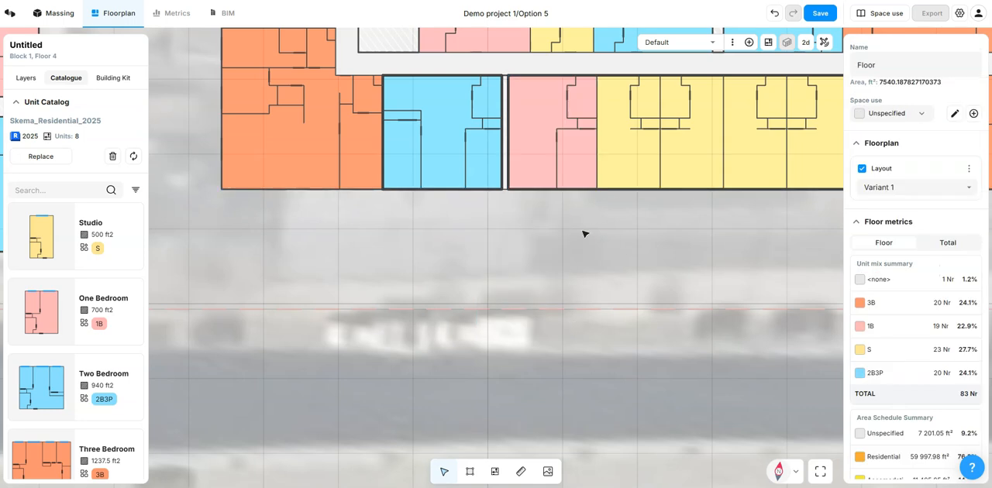
left_click(806, 42)
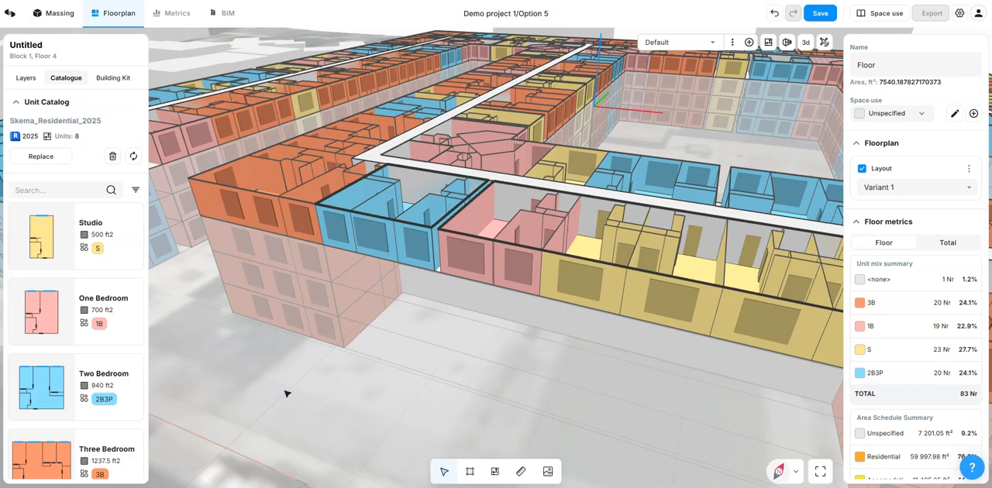
scroll(479, 328, "down", 3)
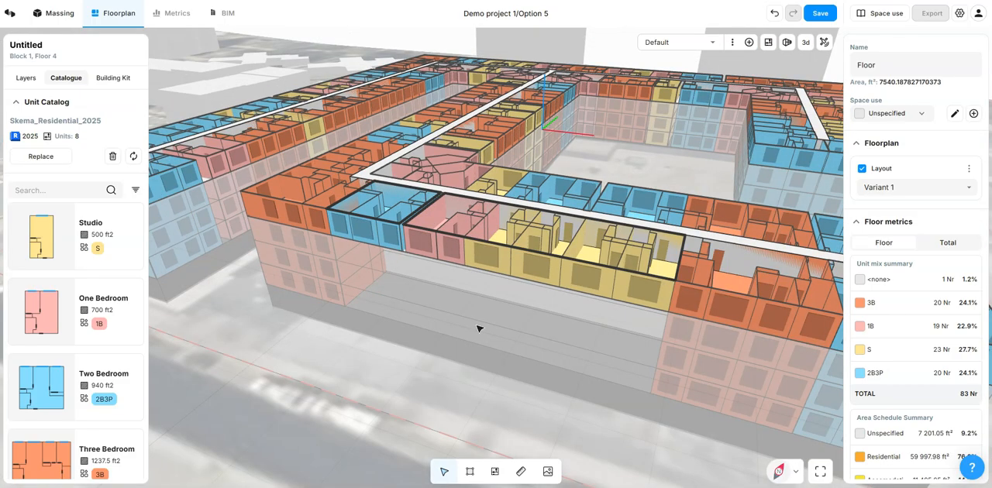